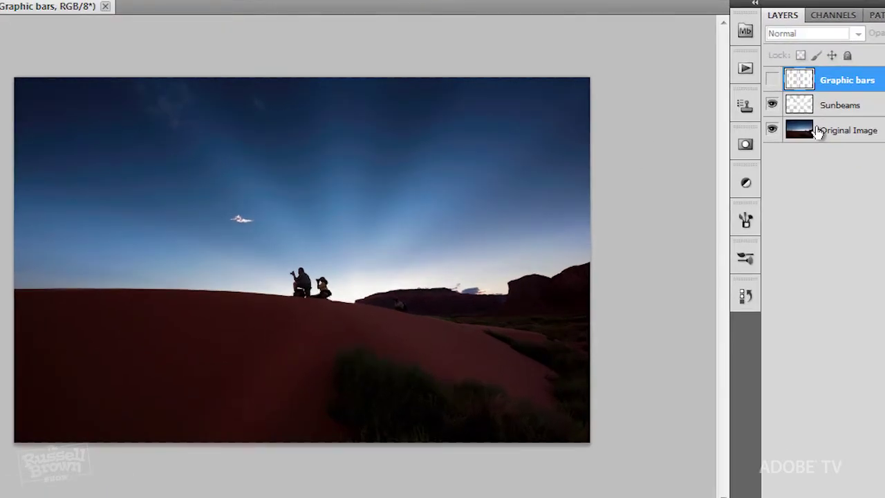
Toggle the Sunbeams layer off, on, then off again to compare the photo with and without rays
{"action": "left_click", "coordinate": [773, 106]}
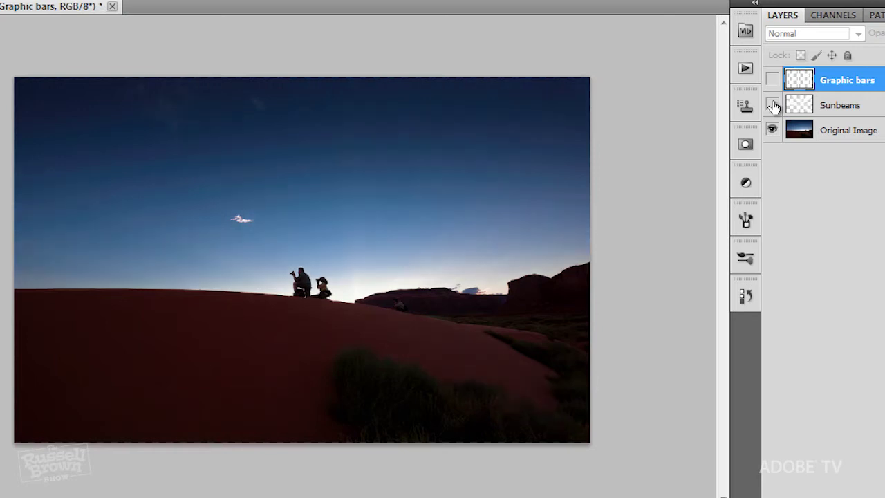
{"action": "left_click", "coordinate": [772, 105]}
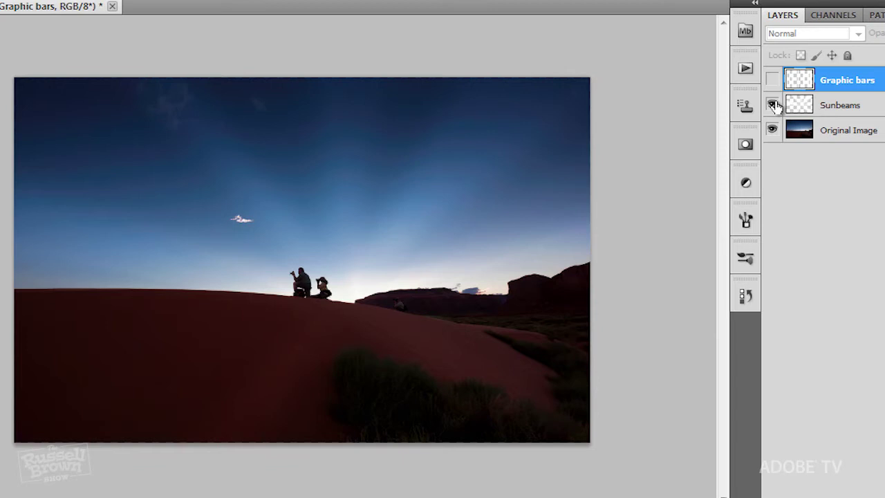
{"action": "left_click", "coordinate": [772, 105]}
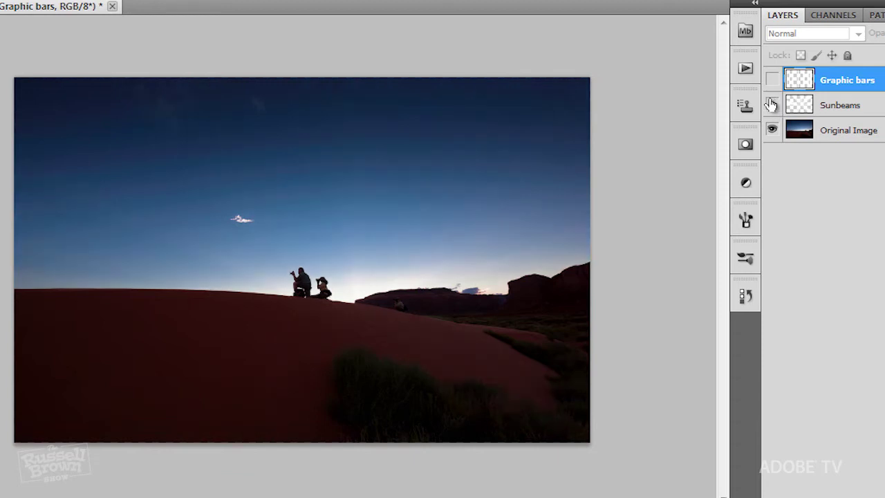
Make the Graphic bars layer visible to show its white vertical bars
{"action": "left_click", "coordinate": [773, 81]}
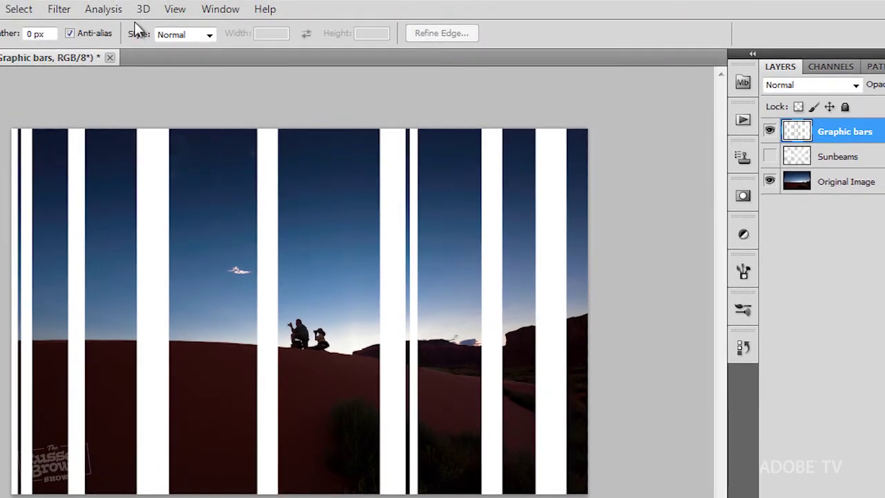
Apply Distort > Polar Coordinates (Rectangular to Polar) to the Graphic bars layer
{"action": "left_click", "coordinate": [61, 11]}
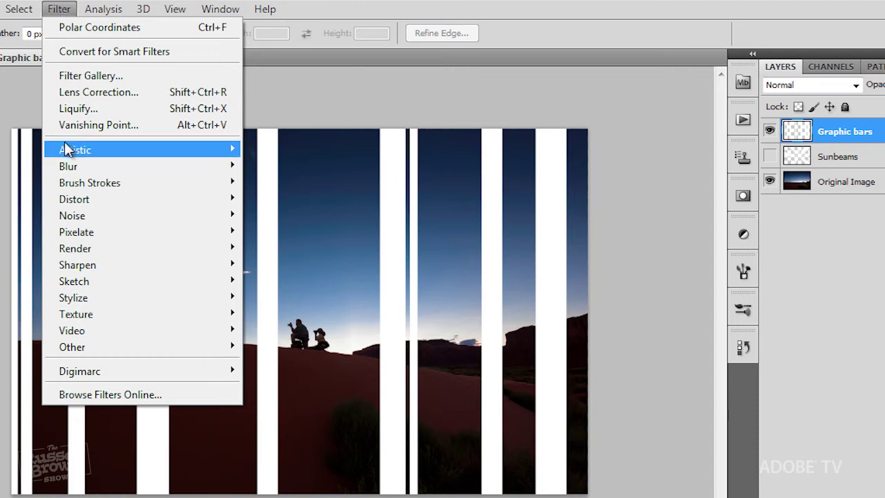
{"action": "mouse_move", "coordinate": [99, 205]}
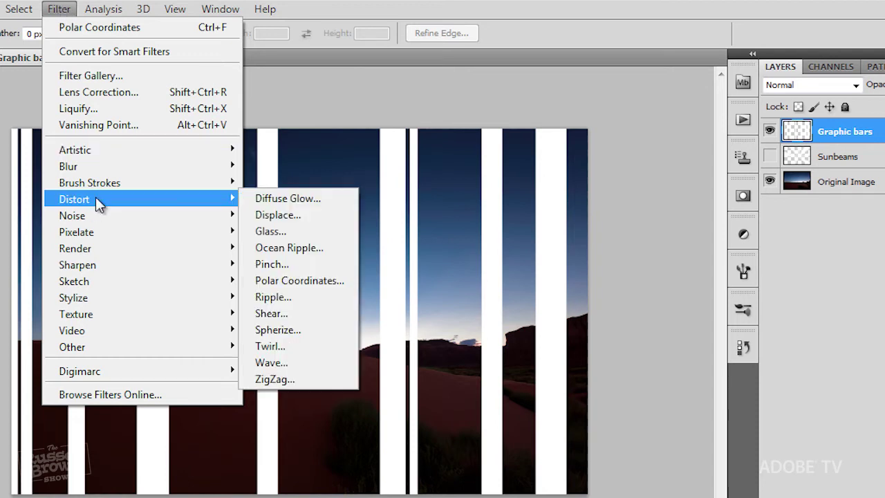
{"action": "left_click", "coordinate": [333, 280]}
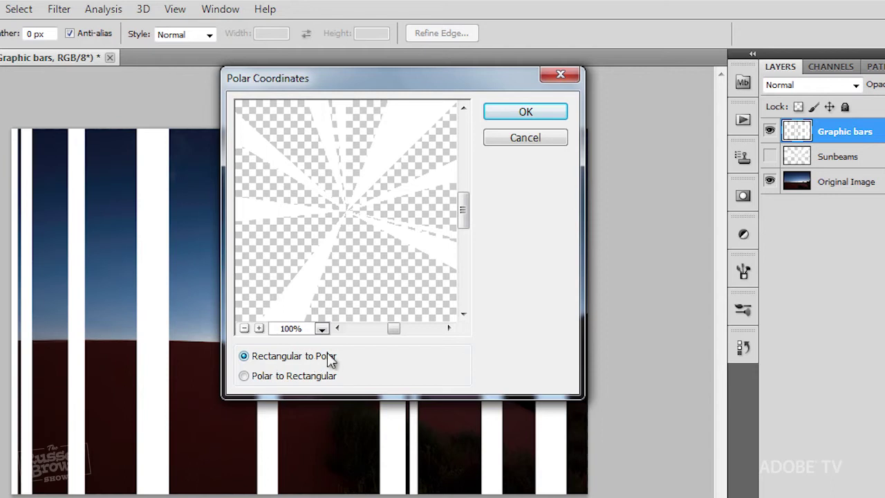
{"action": "left_click", "coordinate": [540, 116]}
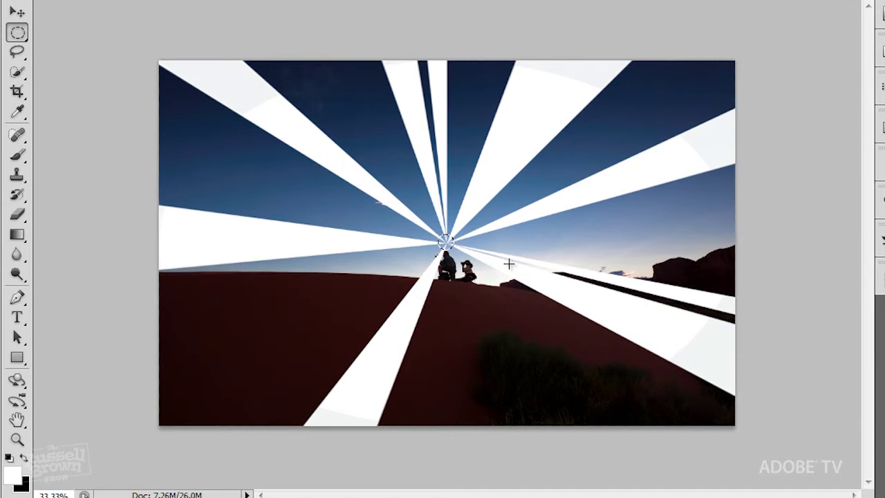
Swap the foreground colour to black and back to white with X
{"action": "key", "text": "x"}
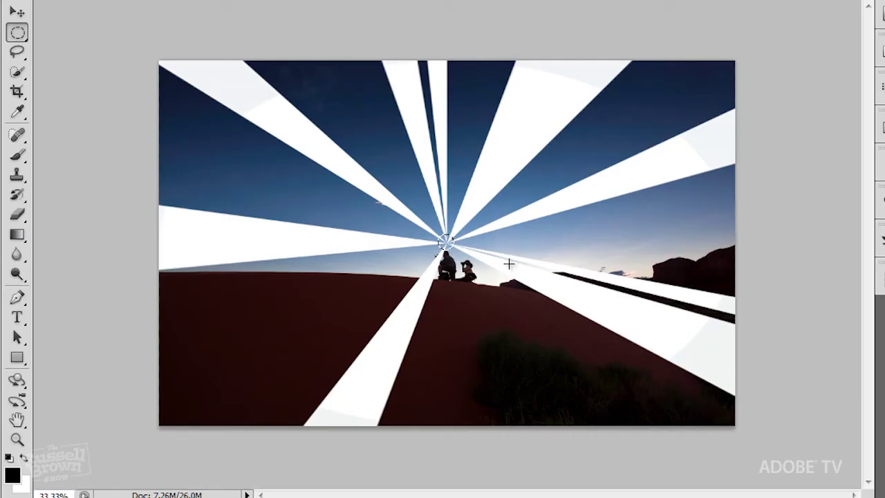
{"action": "key", "text": "x"}
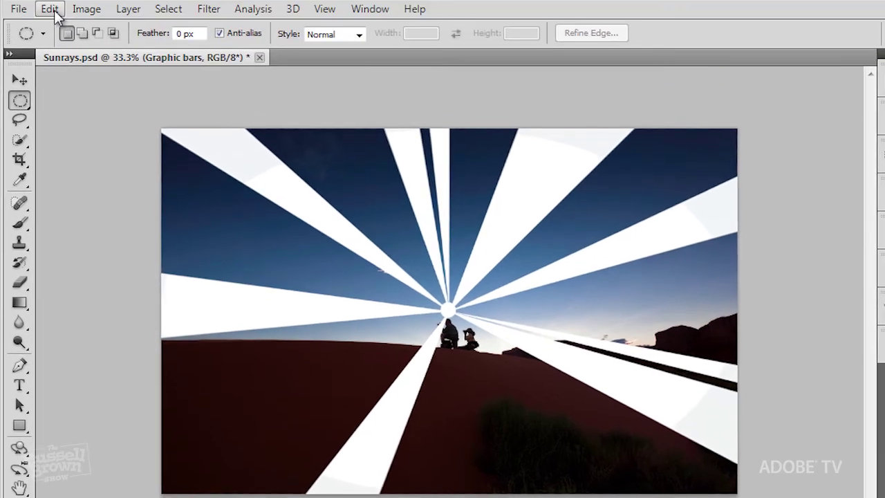
Start Edit > Puppet Warp and pin the outer ends of the left and top-left rays
{"action": "left_click", "coordinate": [49, 11]}
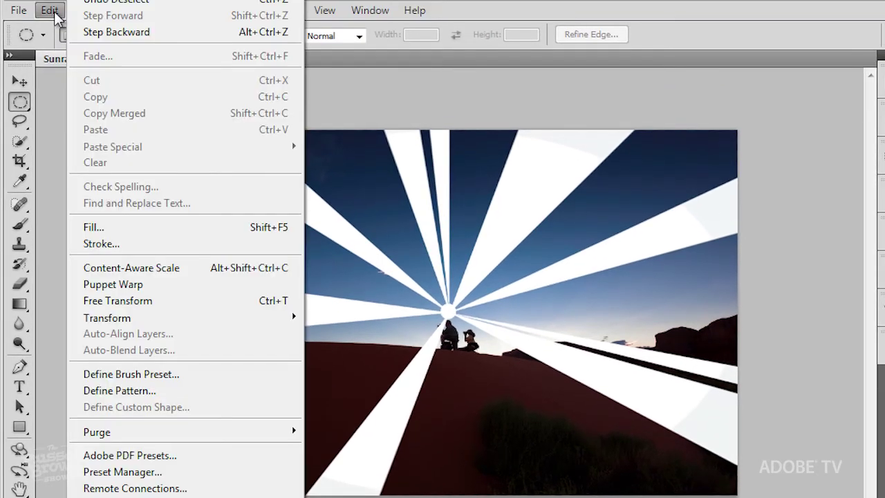
{"action": "left_click", "coordinate": [118, 283]}
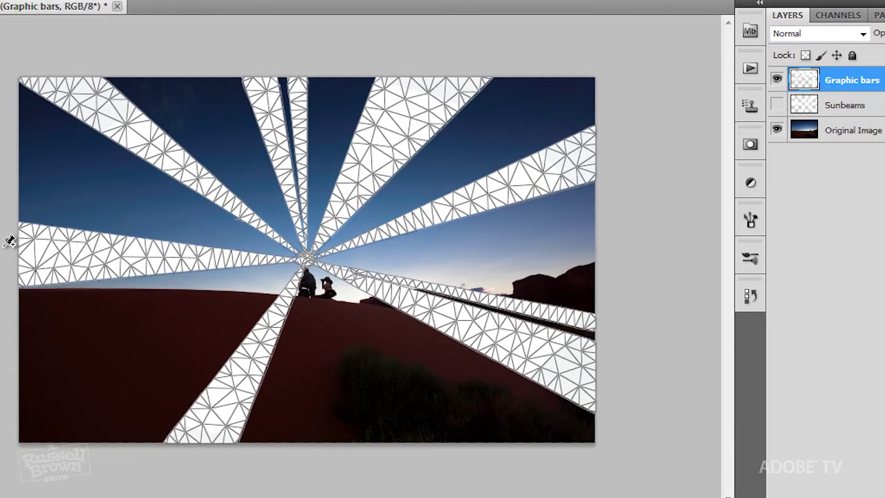
{"action": "left_click", "coordinate": [163, 302]}
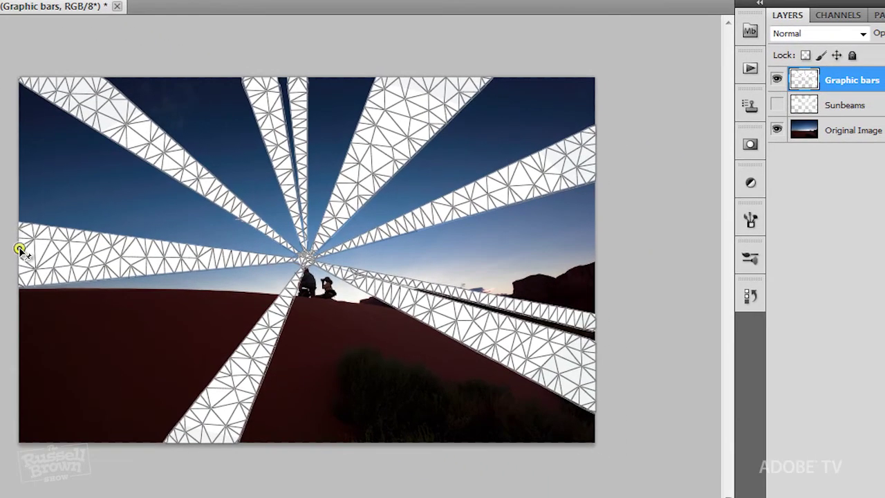
{"action": "left_click", "coordinate": [55, 80]}
{"action": "left_click", "coordinate": [258, 81]}
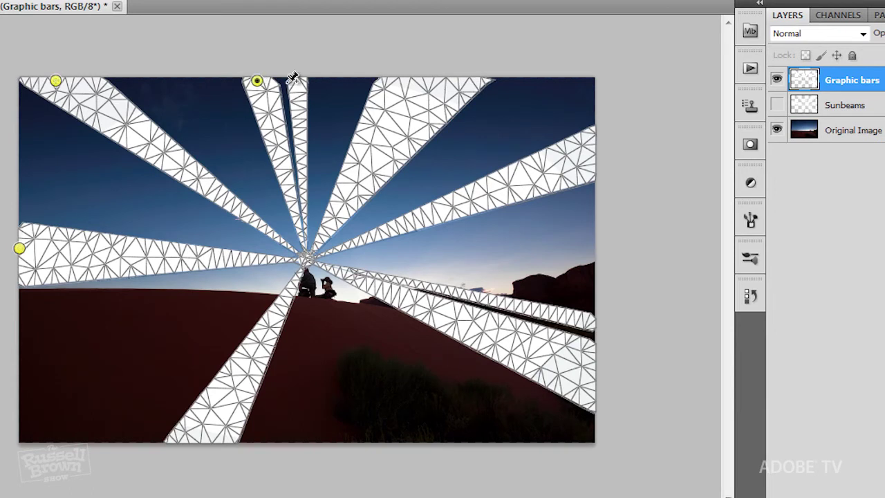
{"action": "left_click", "coordinate": [296, 80]}
Pin the right-side ray ends, the lower-left bar's end, and the rays' convergence point
{"action": "left_click", "coordinate": [436, 81]}
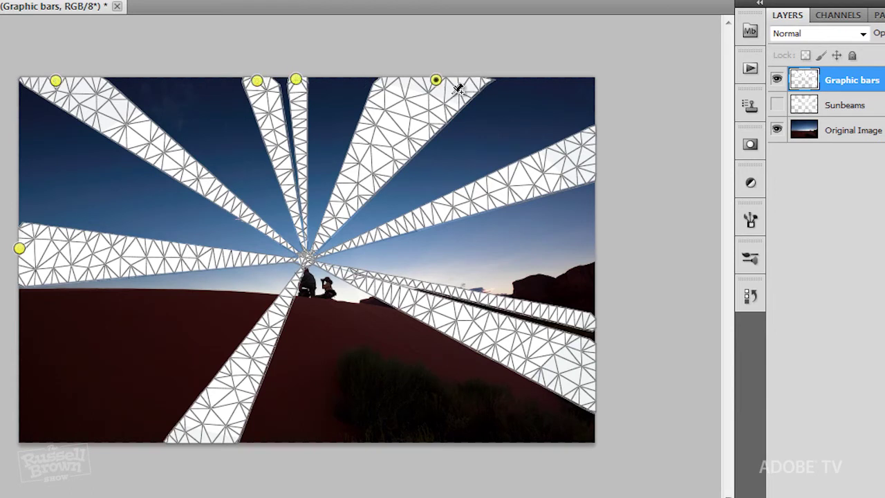
{"action": "left_click", "coordinate": [587, 153]}
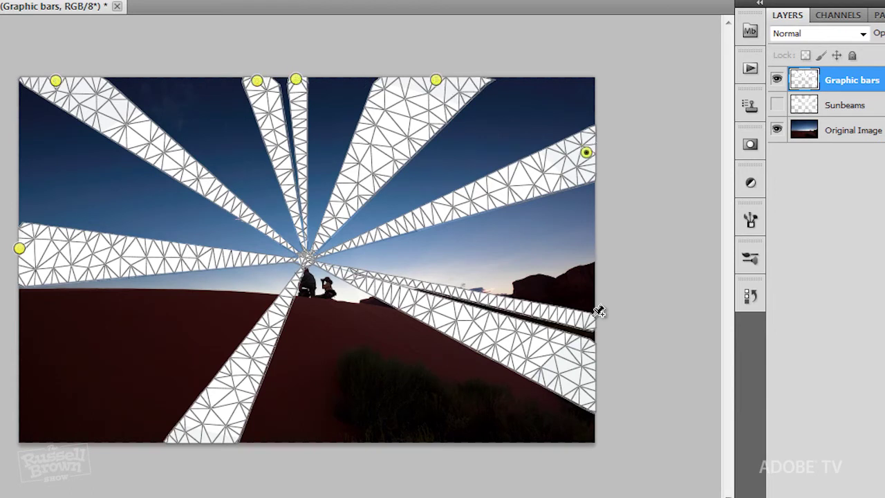
{"action": "left_click", "coordinate": [589, 321]}
{"action": "left_click", "coordinate": [589, 377]}
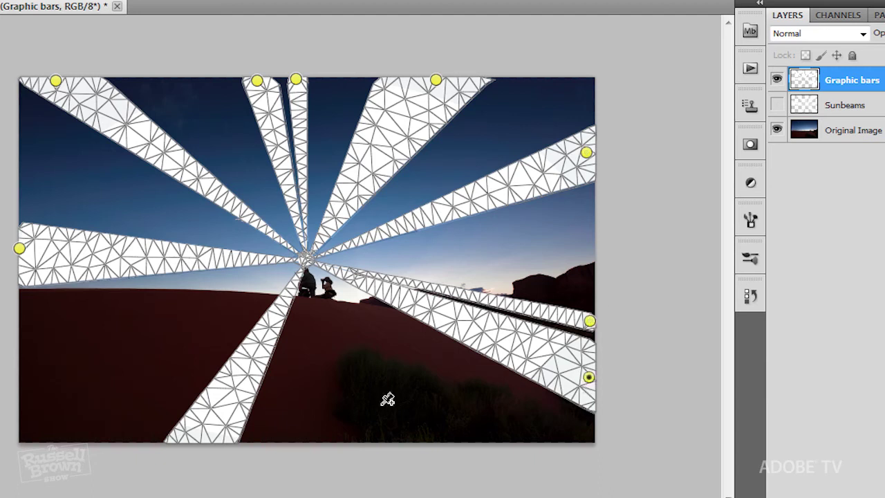
{"action": "left_click", "coordinate": [206, 434]}
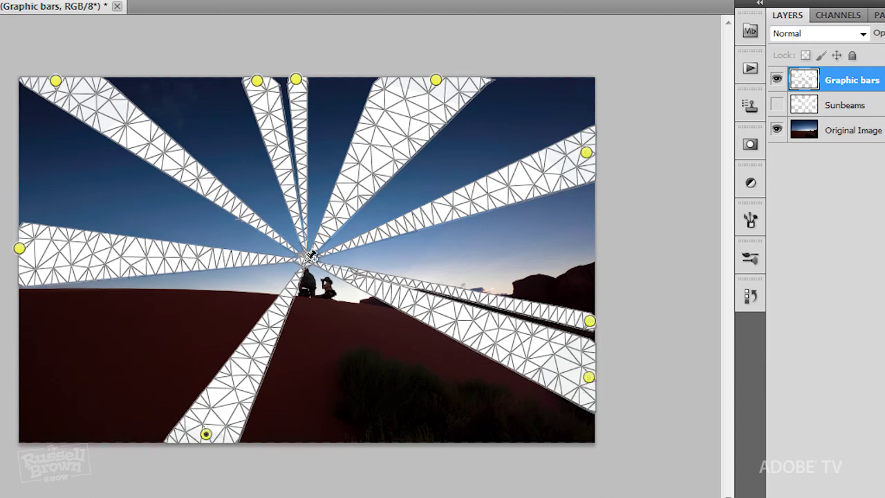
{"action": "left_click", "coordinate": [304, 259]}
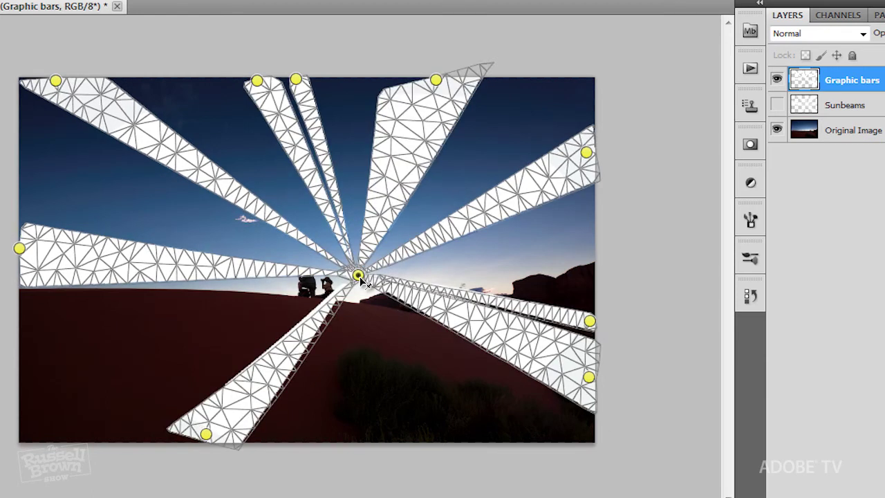
Drag the centre pin down to the horizon and stretch the top and left ray ends outward
{"action": "left_click_drag", "start_coordinate": [363, 279], "coordinate": [367, 304]}
{"action": "left_click_drag", "start_coordinate": [296, 79], "coordinate": [289, 45]}
{"action": "left_click_drag", "start_coordinate": [257, 81], "coordinate": [239, 50]}
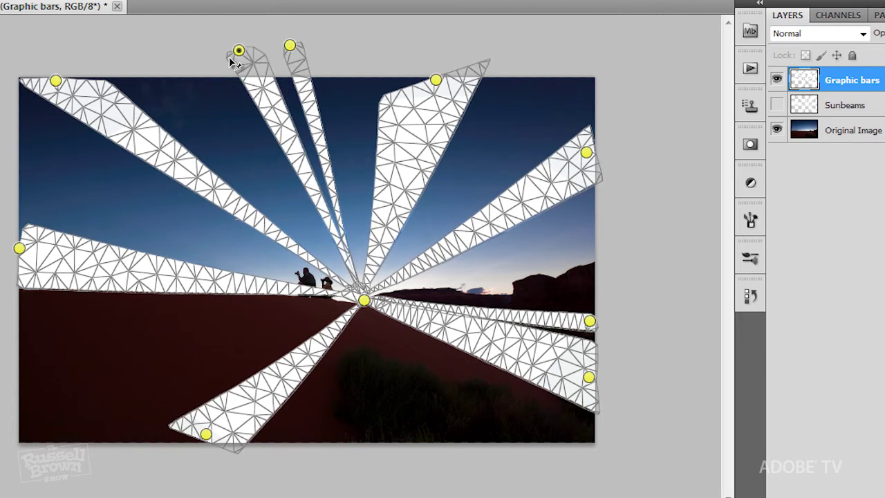
{"action": "left_click_drag", "start_coordinate": [55, 81], "coordinate": [34, 60]}
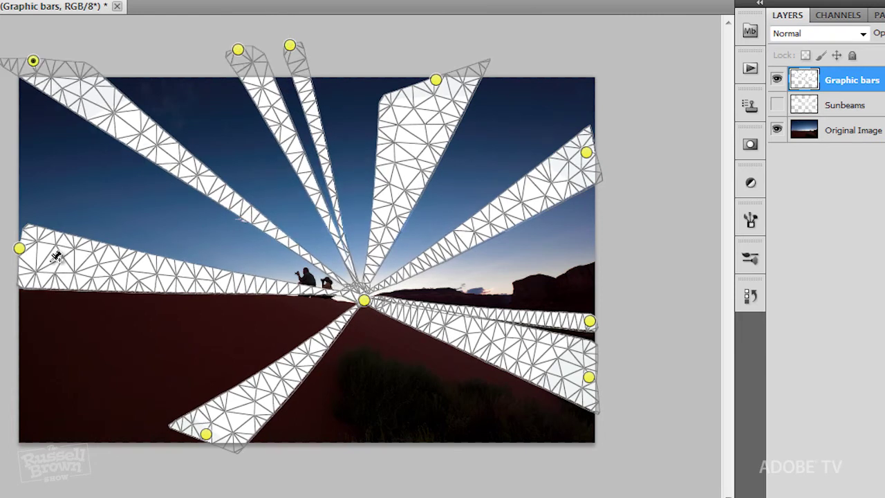
{"action": "left_click_drag", "start_coordinate": [19, 249], "coordinate": [1, 239]}
{"action": "left_click_drag", "start_coordinate": [437, 84], "coordinate": [438, 75]}
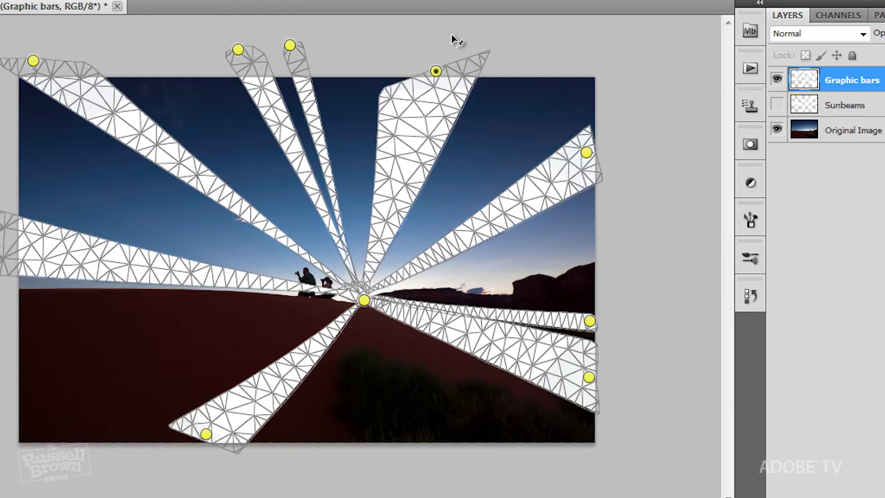
{"action": "left_click_drag", "start_coordinate": [452, 34], "coordinate": [475, 29]}
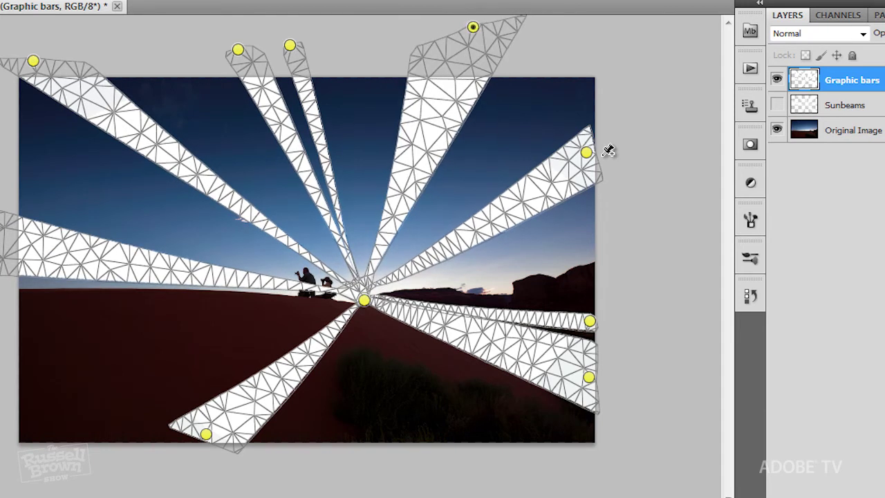
Stretch the right and lower ray ends past the canvas edges and commit the warp
{"action": "left_click_drag", "start_coordinate": [587, 153], "coordinate": [613, 131]}
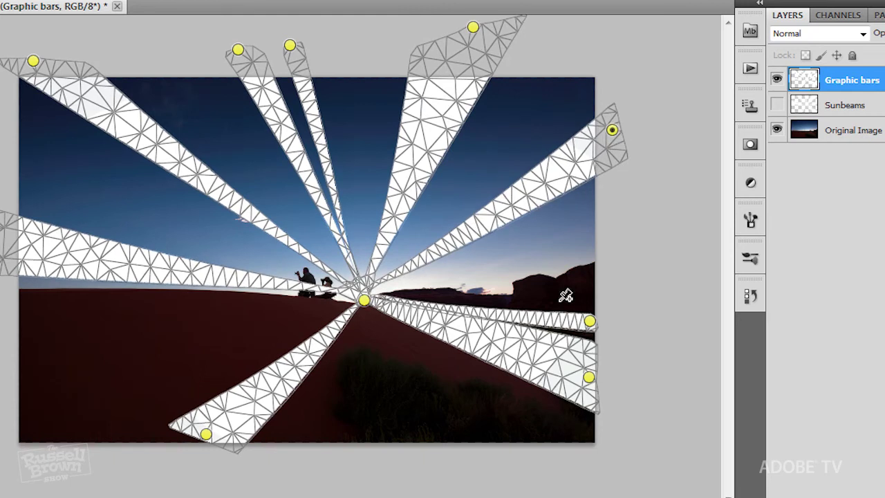
{"action": "left_click_drag", "start_coordinate": [589, 321], "coordinate": [614, 328]}
{"action": "left_click_drag", "start_coordinate": [589, 377], "coordinate": [603, 396]}
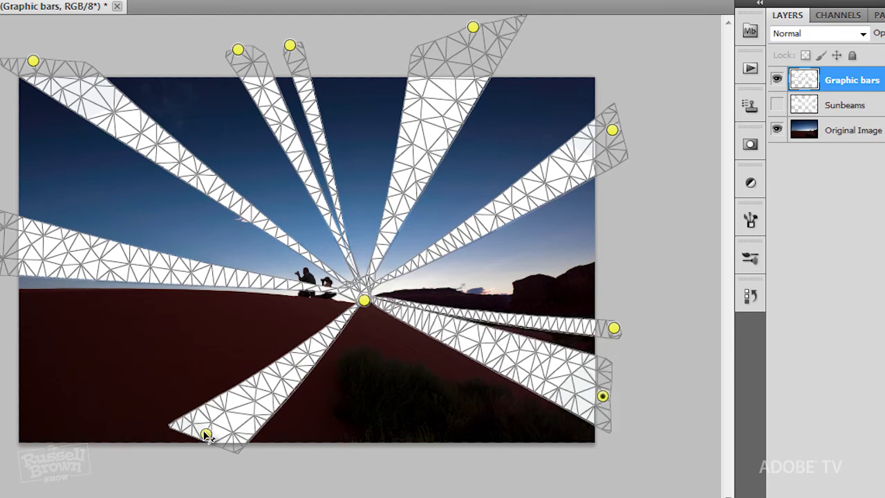
{"action": "left_click_drag", "start_coordinate": [206, 434], "coordinate": [208, 457]}
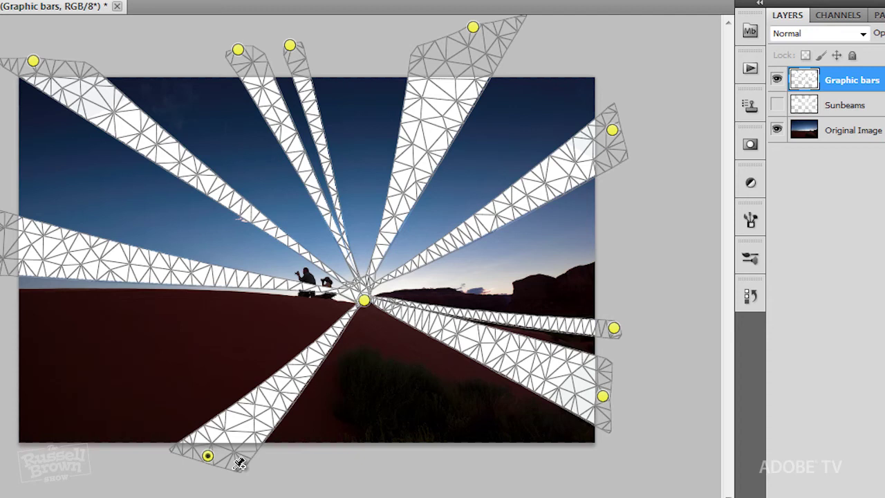
{"action": "key", "text": "Return"}
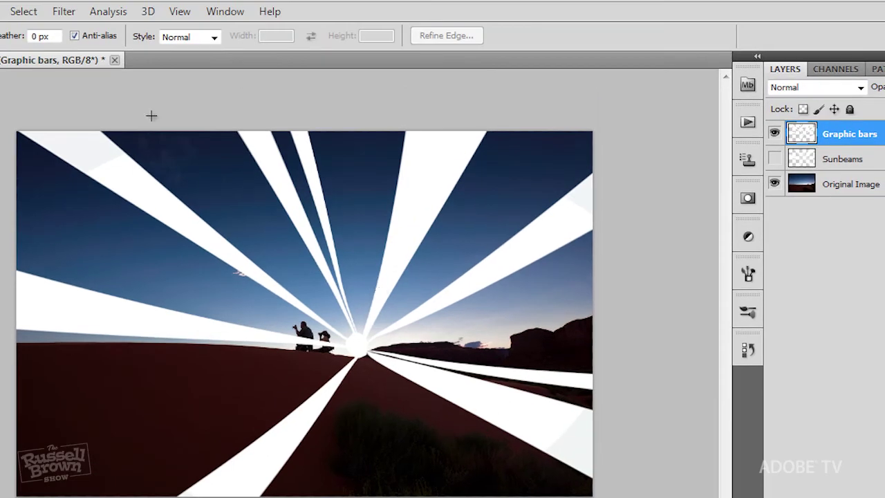
Apply a Gaussian Blur of 29.8 pixels radius to the Graphic bars rays
{"action": "left_click", "coordinate": [64, 12]}
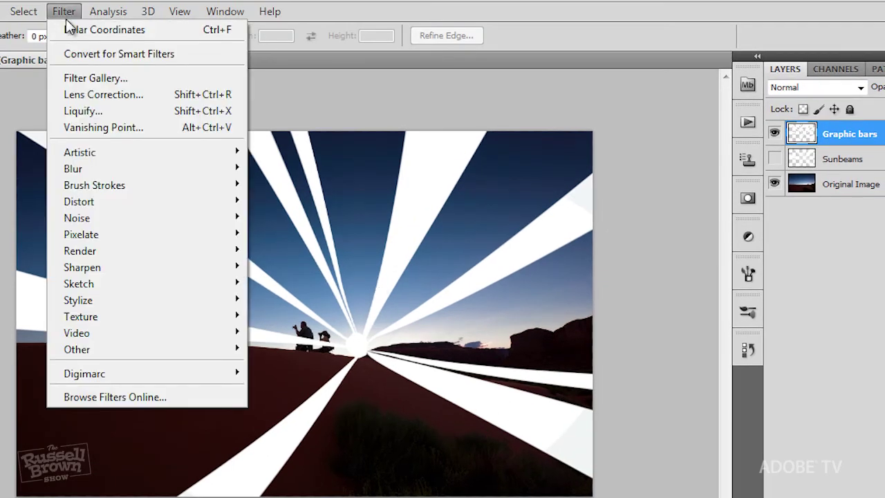
{"action": "mouse_move", "coordinate": [83, 171]}
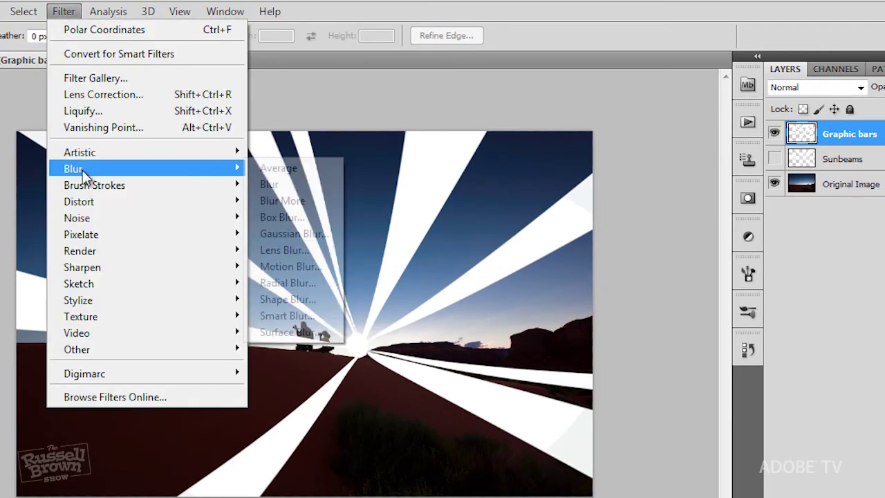
{"action": "left_click", "coordinate": [311, 235]}
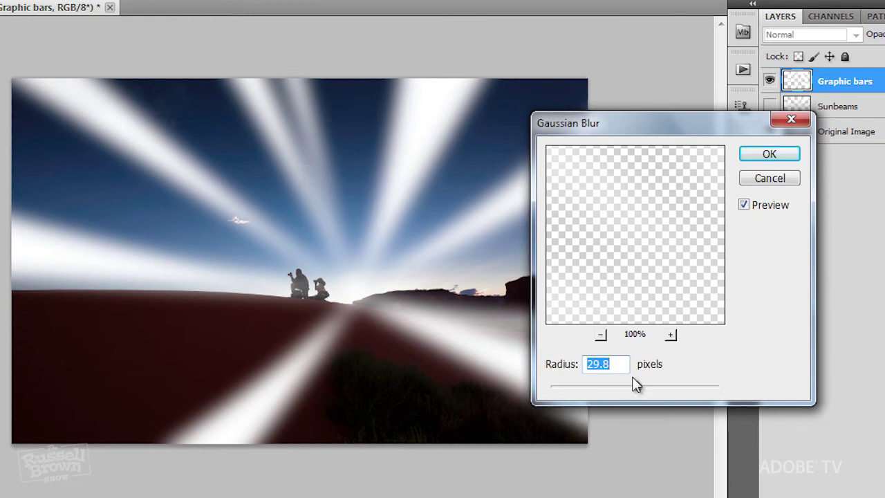
{"action": "left_click", "coordinate": [772, 160]}
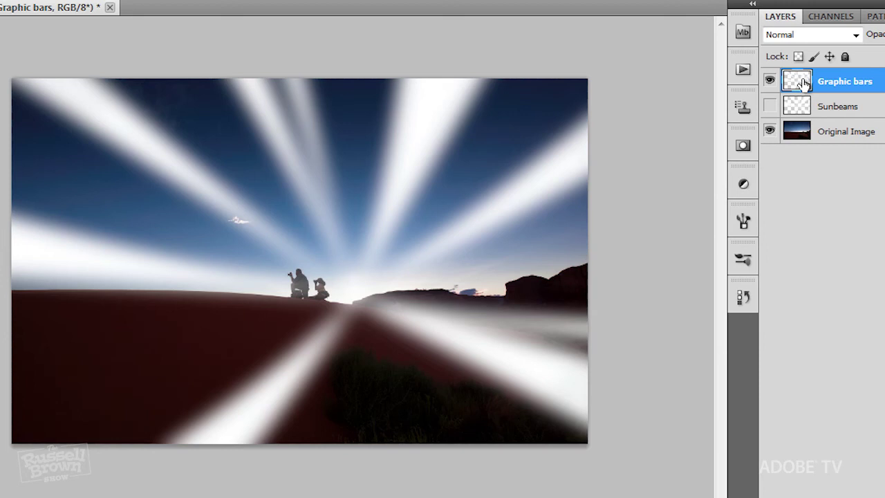
Set the Graphic bars layer to Overlay blend mode and lower its opacity to 90%
{"action": "left_click", "coordinate": [857, 36]}
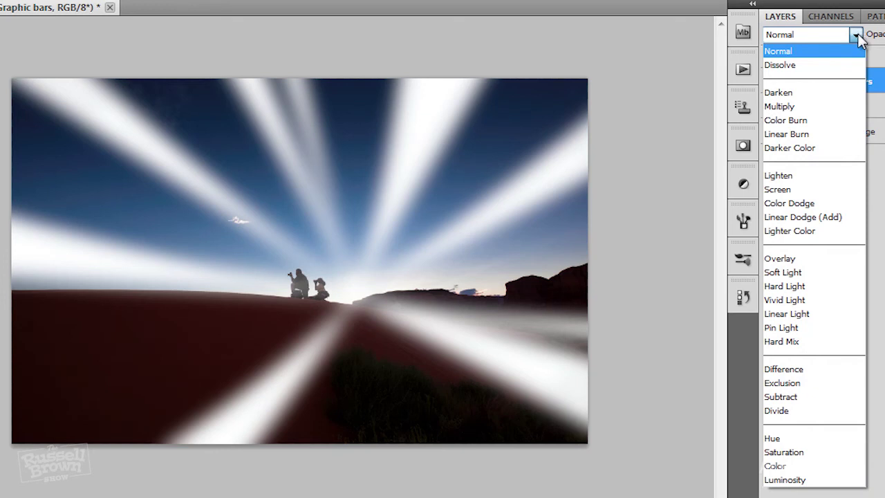
{"action": "left_click", "coordinate": [820, 260]}
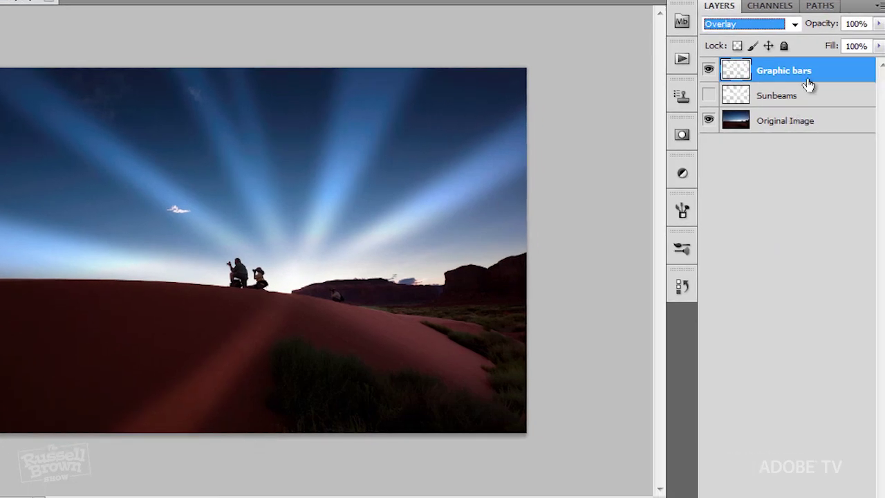
{"action": "left_click_drag", "start_coordinate": [830, 26], "coordinate": [750, 33]}
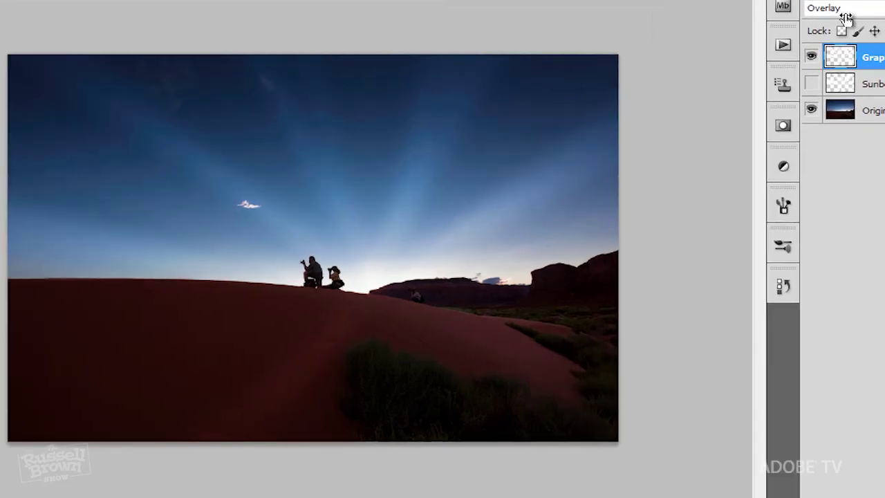